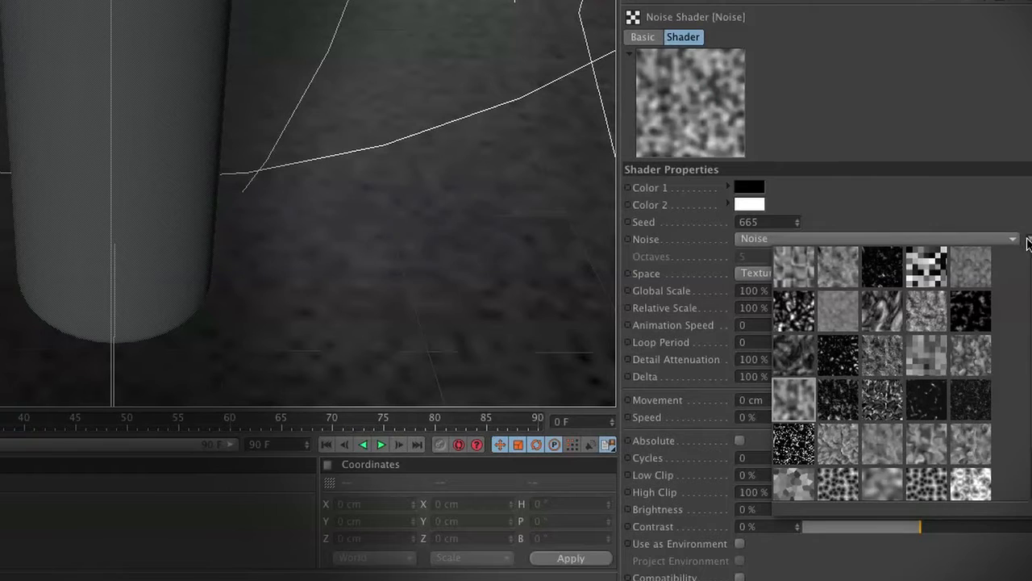
Set the noise shader's type to Naki, its space to UV (2D) and its global scale to 20%
click(984, 353)
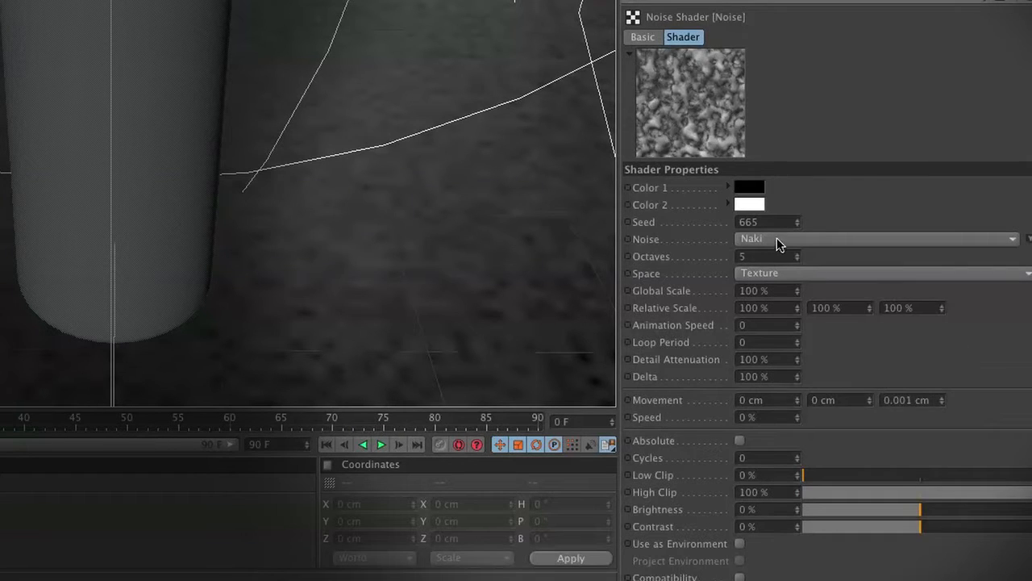
click(782, 277)
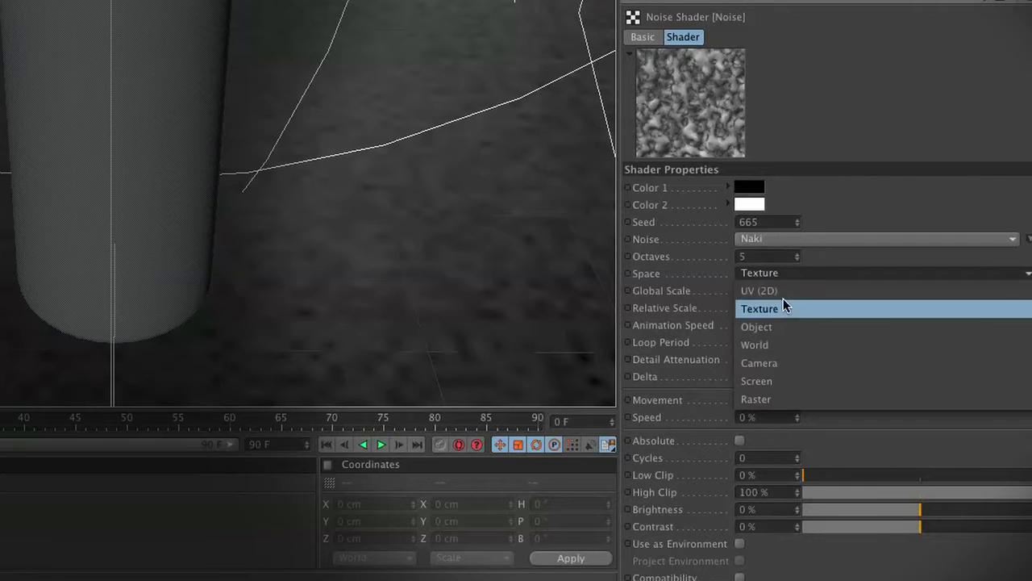
click(780, 292)
drag(774, 293, 671, 295)
text(20)
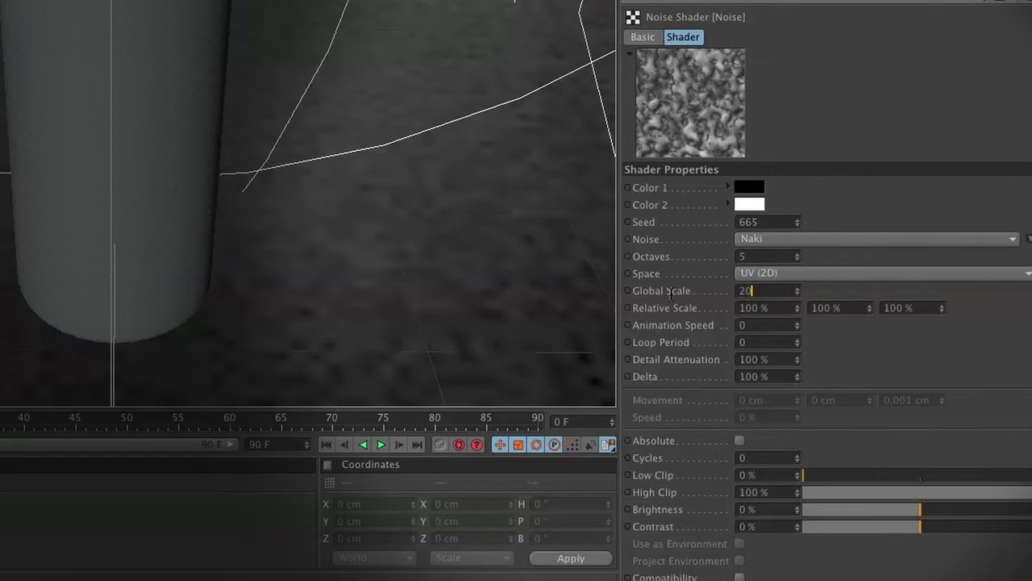
Set the noise's low clip to 56%, brightness to 25% and contrast to 56%, enlarge its preview, and return to the Layer shader
mouse_move(944, 475)
mouse_down()
mouse_move(956, 476)
mouse_move(948, 475)
mouse_up()
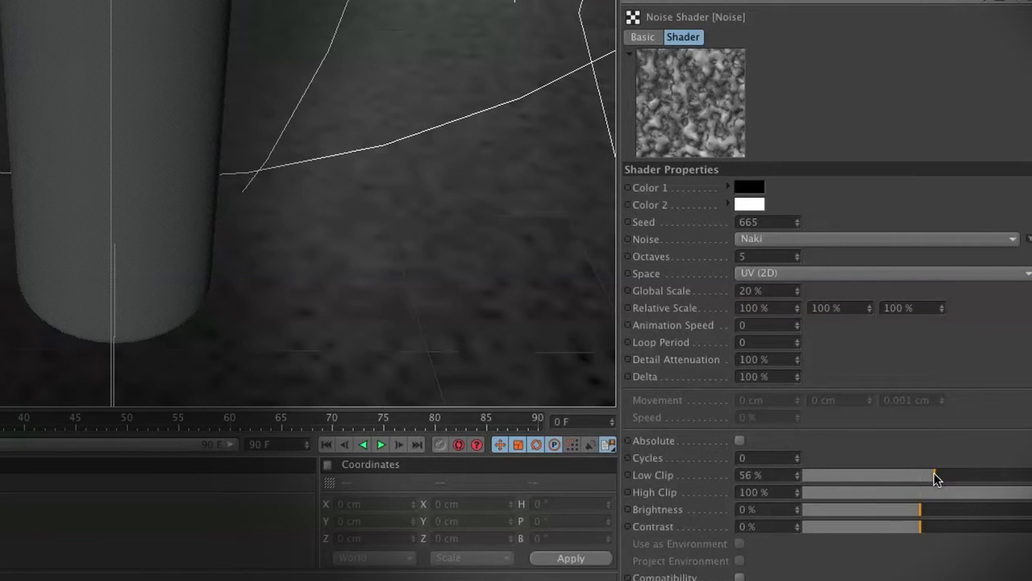
click(950, 510)
drag(948, 510, 986, 531)
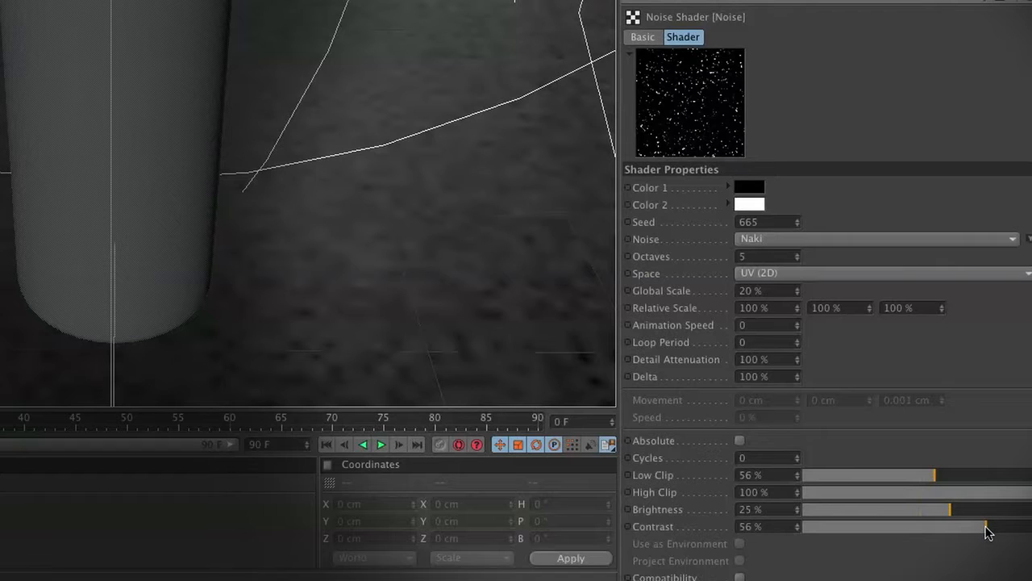
right_click(687, 88)
click(733, 65)
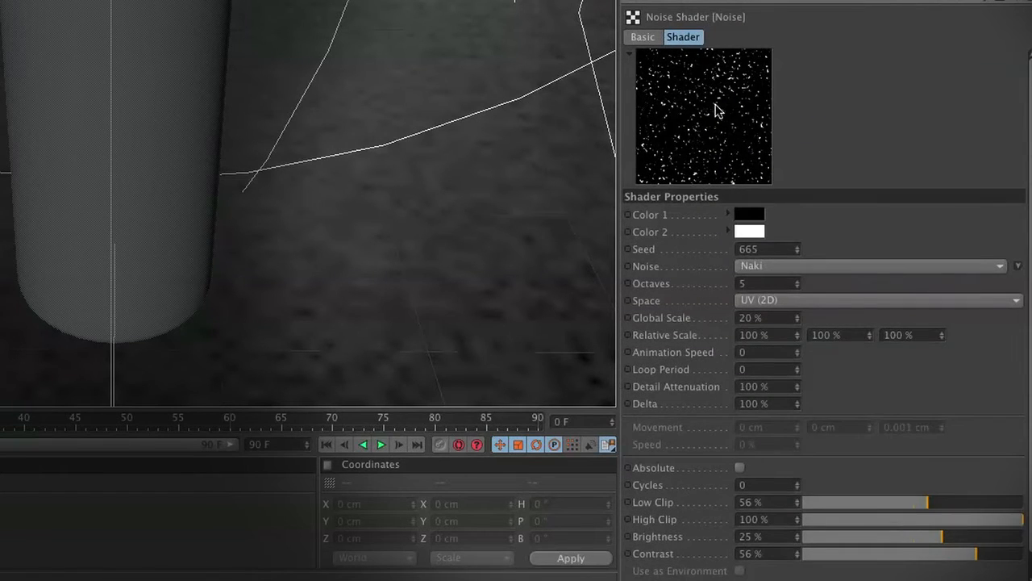
click(958, 0)
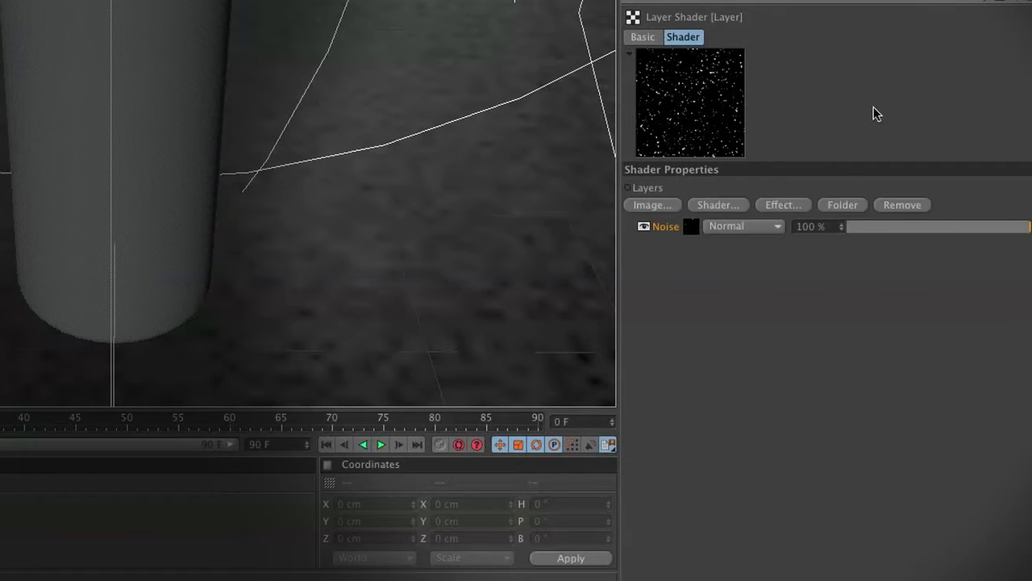
Duplicate the noise layer by copying its channel and pasting it over a new Color shader layer
right_click(663, 229)
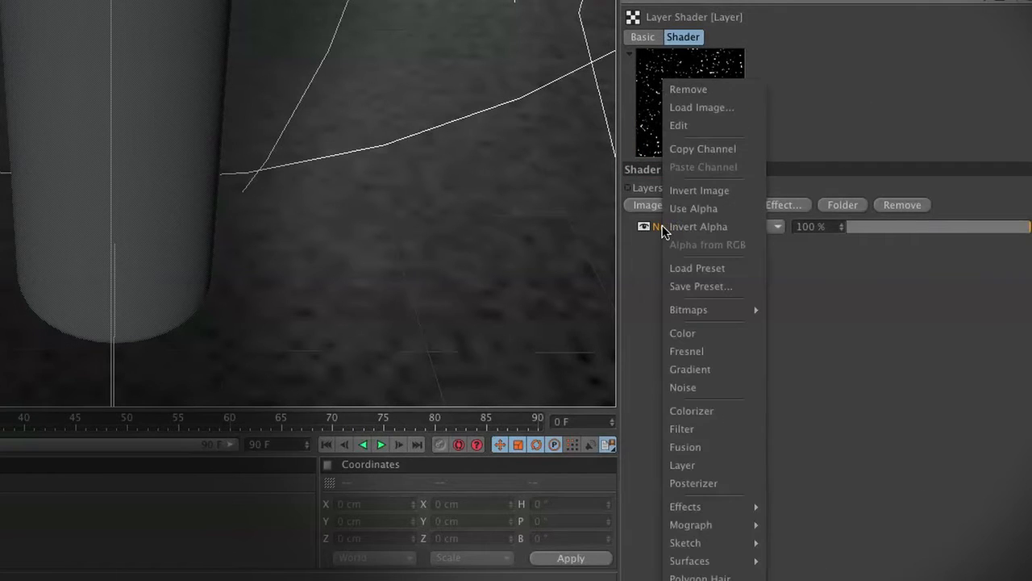
click(696, 150)
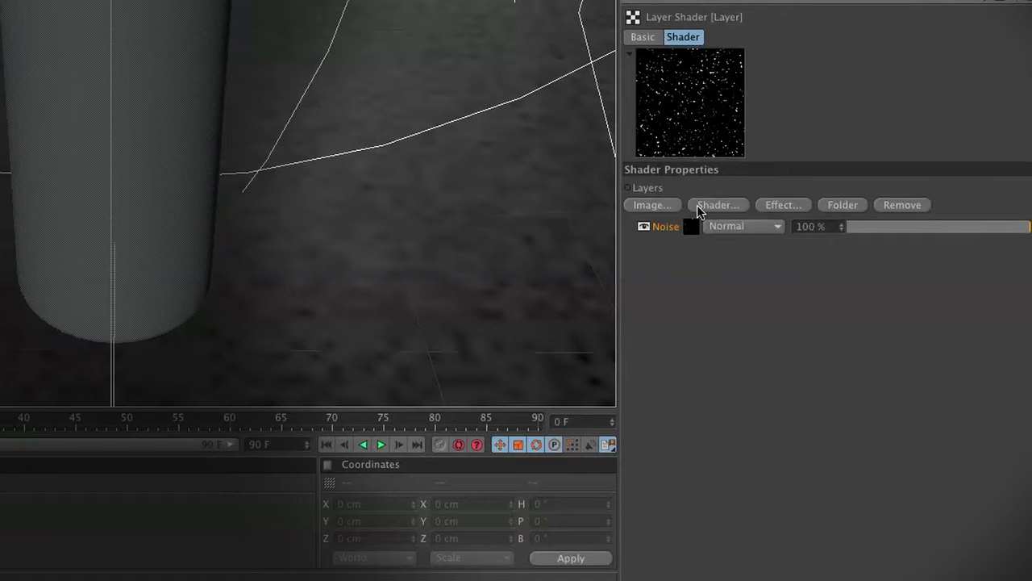
click(711, 207)
click(770, 273)
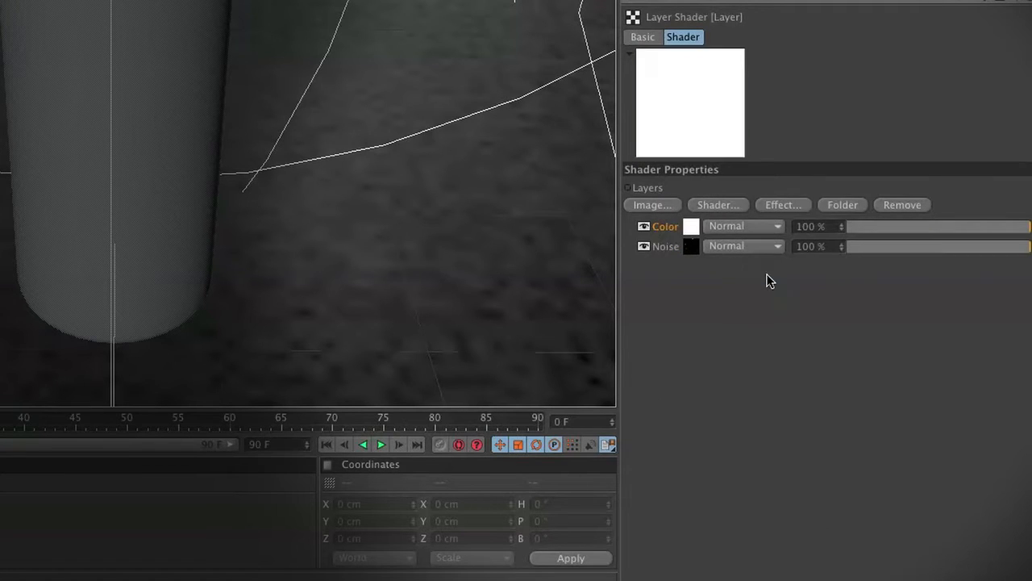
right_click(657, 232)
click(696, 166)
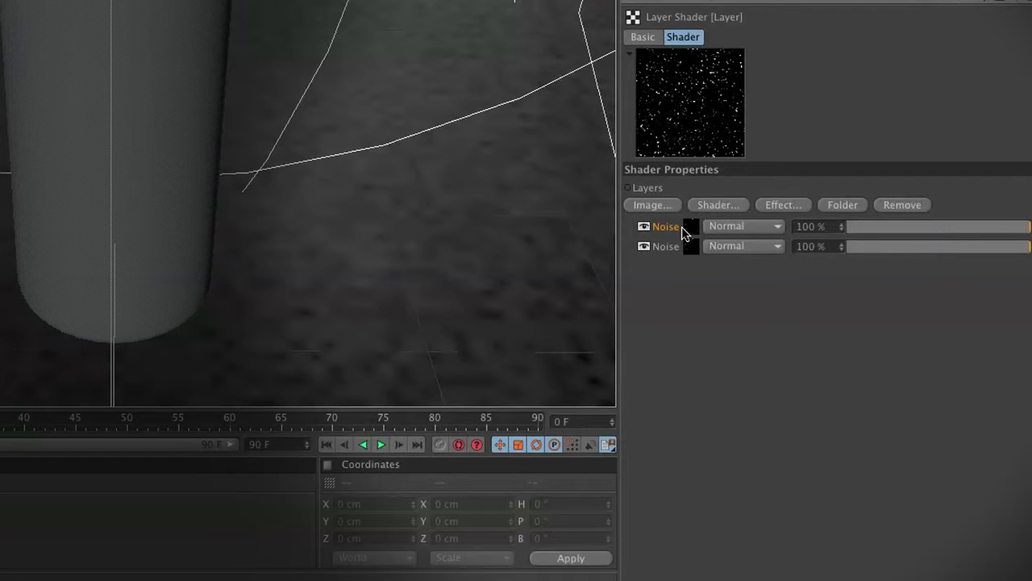
Set the upper noise layer's seed to 666 and blend it in Screen mode at 60% opacity
click(688, 230)
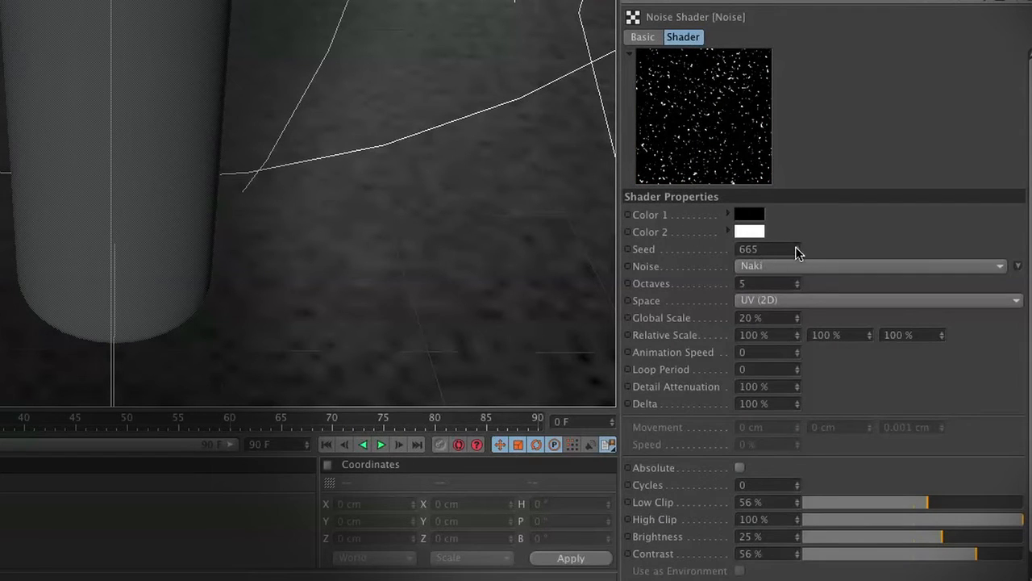
click(917, 4)
mouse_move(950, 229)
mouse_down()
mouse_move(936, 230)
mouse_move(957, 228)
mouse_up()
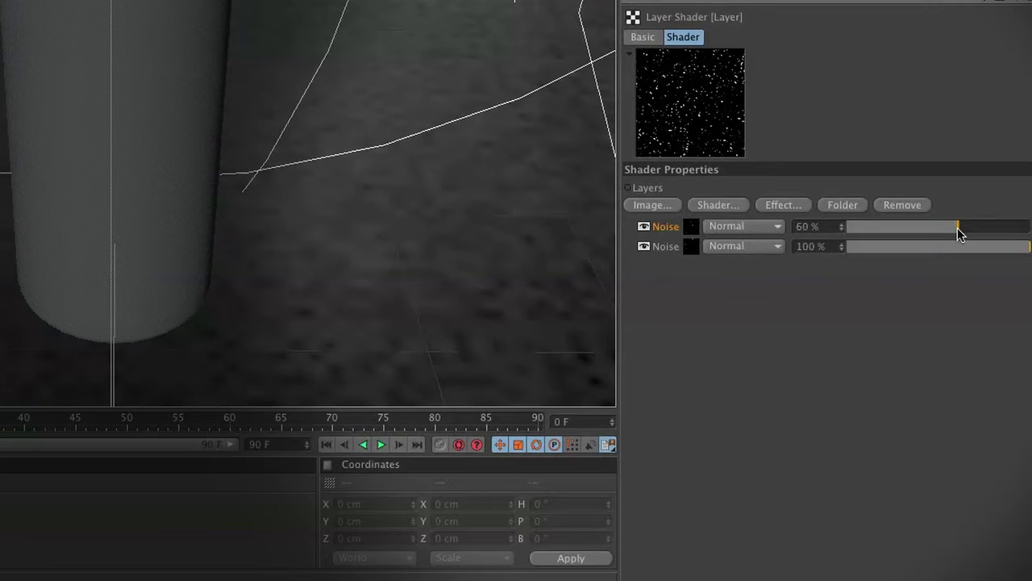
click(716, 226)
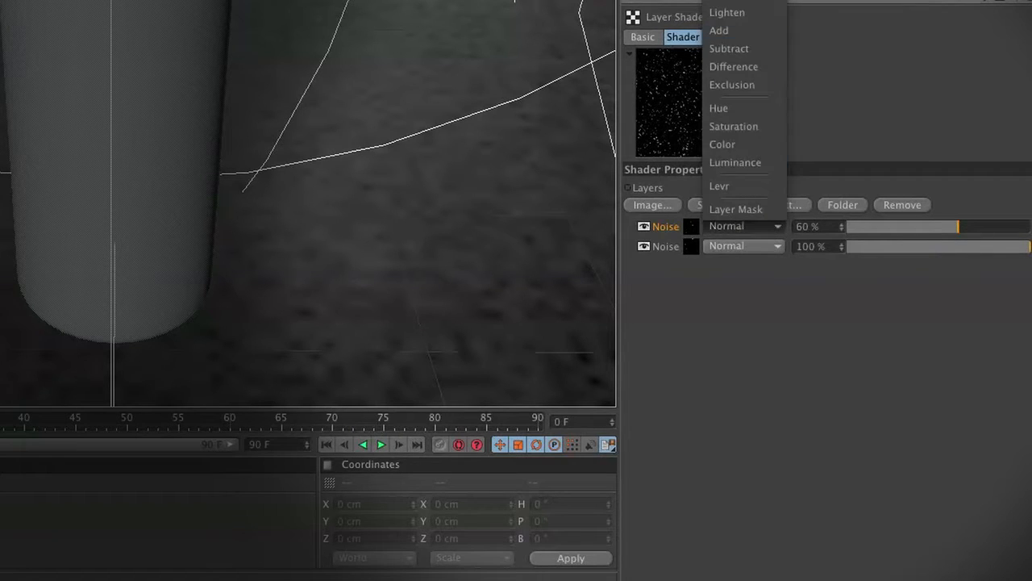
click(728, 1)
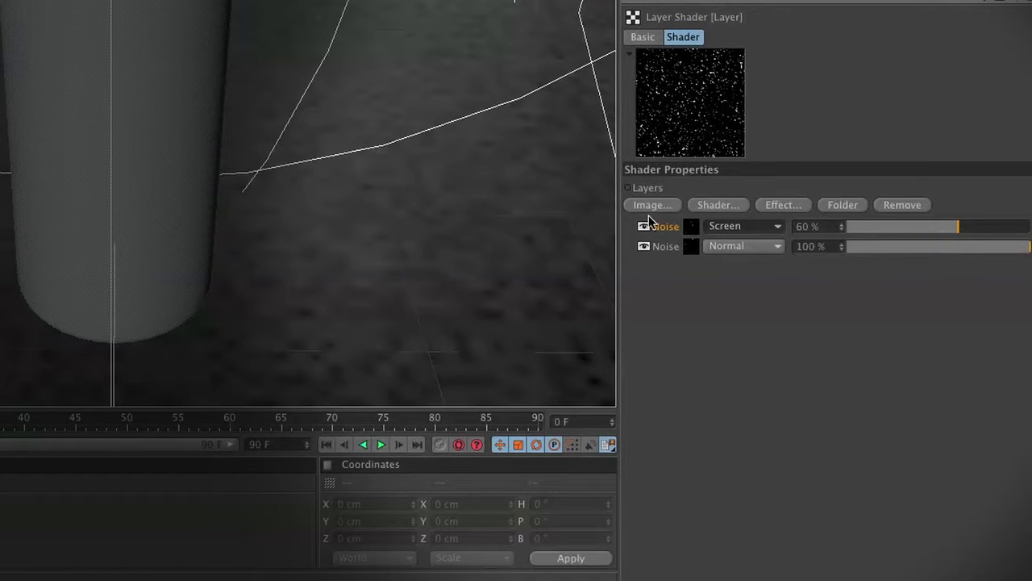
click(646, 228)
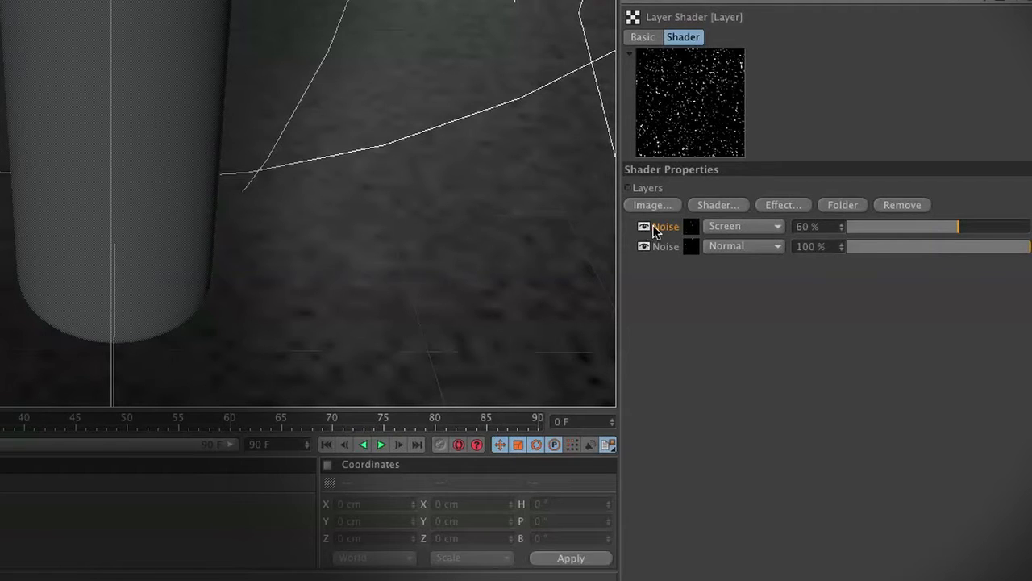
Add a third noise layer by copying the upper noise's channel and pasting it over another new Color shader
right_click(663, 228)
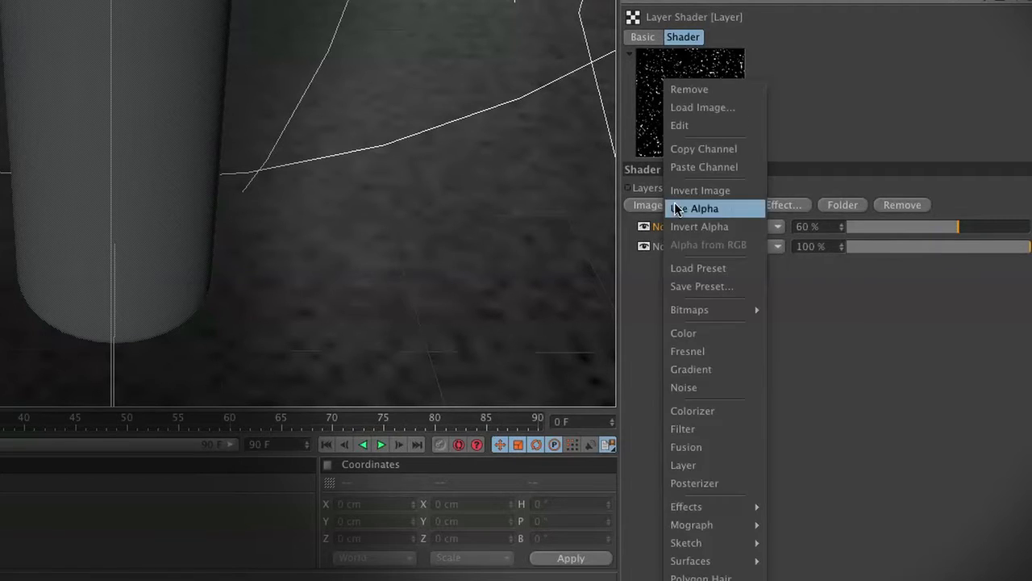
click(688, 167)
click(710, 206)
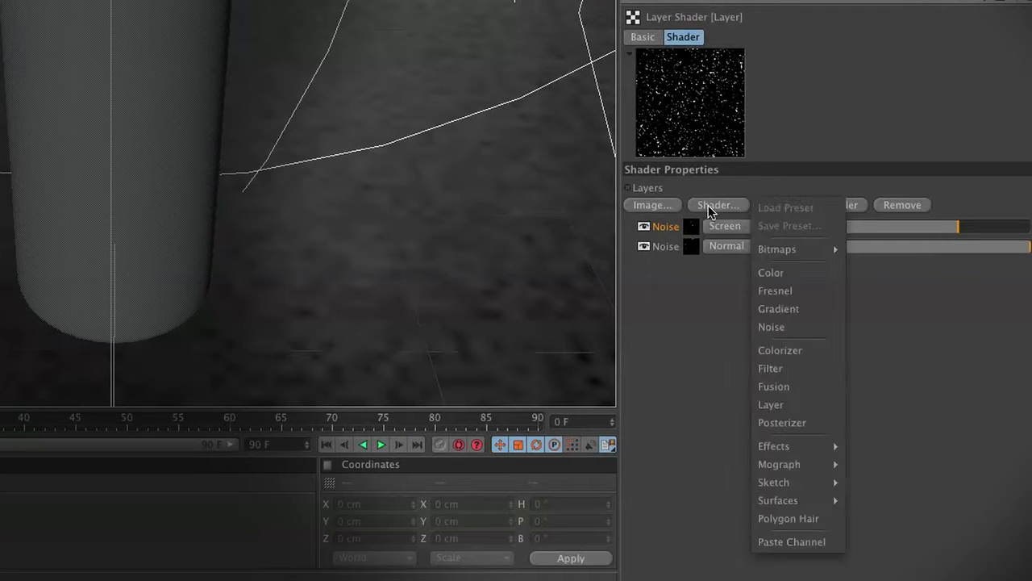
click(784, 274)
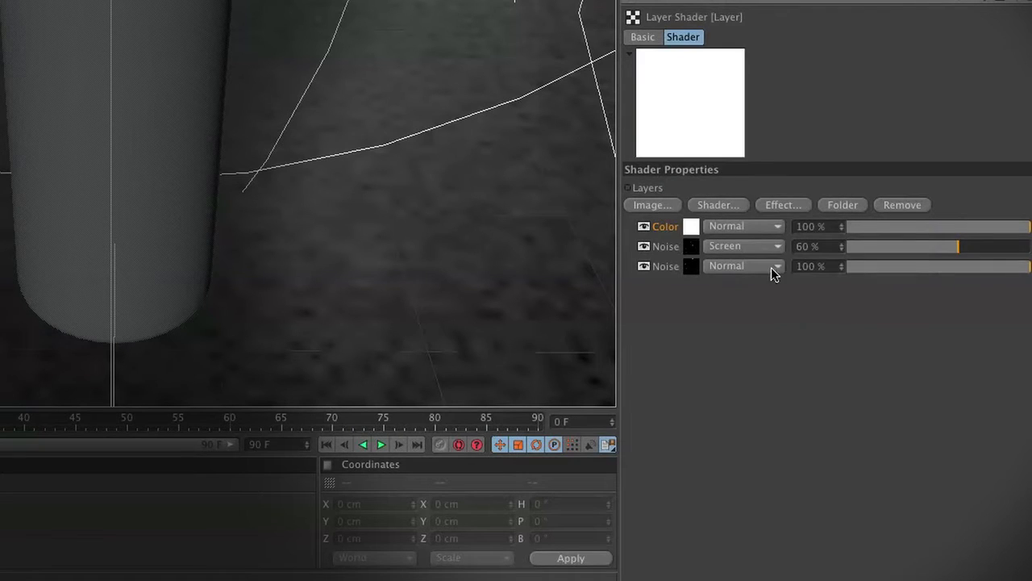
right_click(671, 229)
click(709, 171)
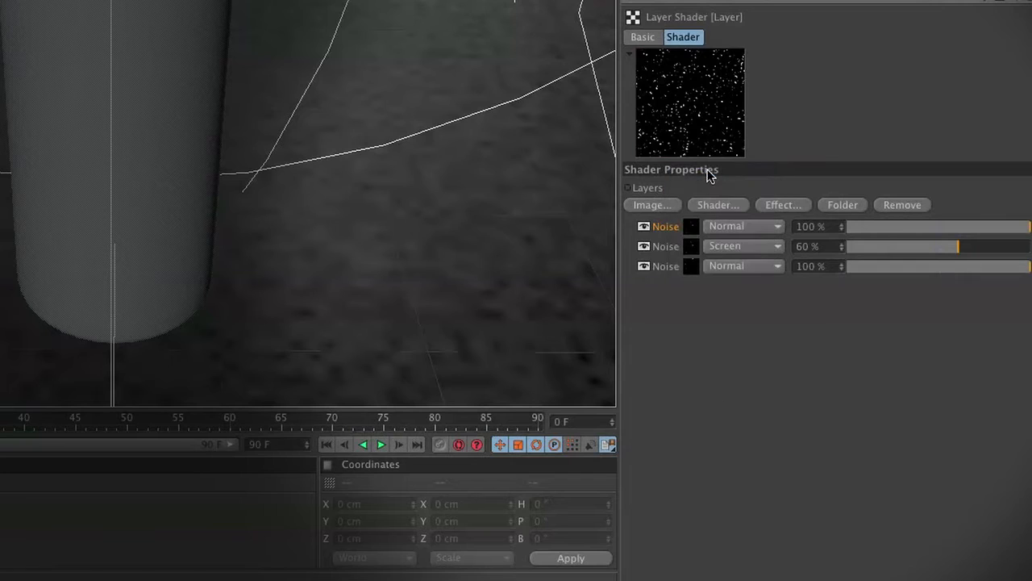
Blend the topmost noise layer in Screen mode at about 40% opacity
click(776, 226)
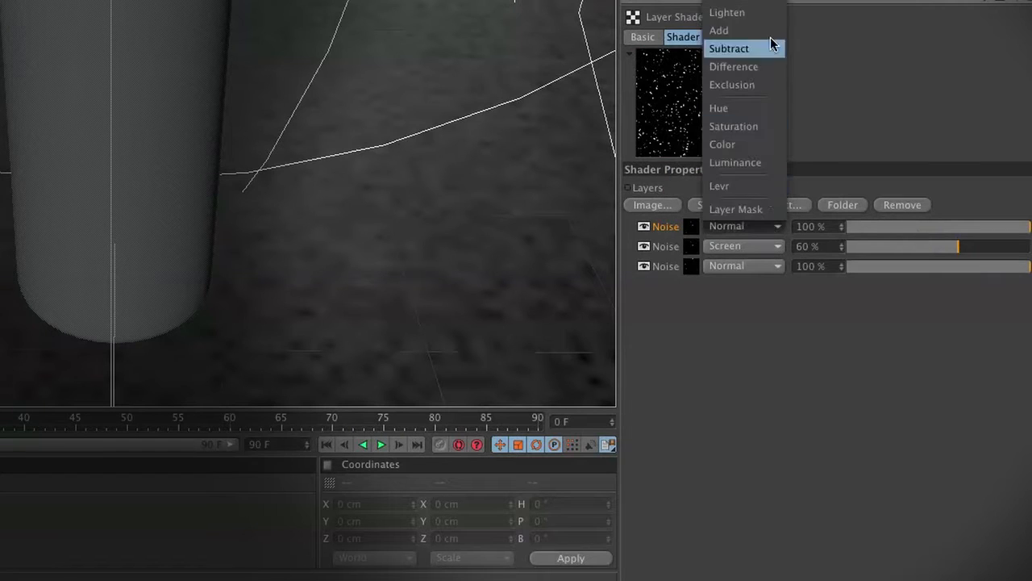
click(730, 2)
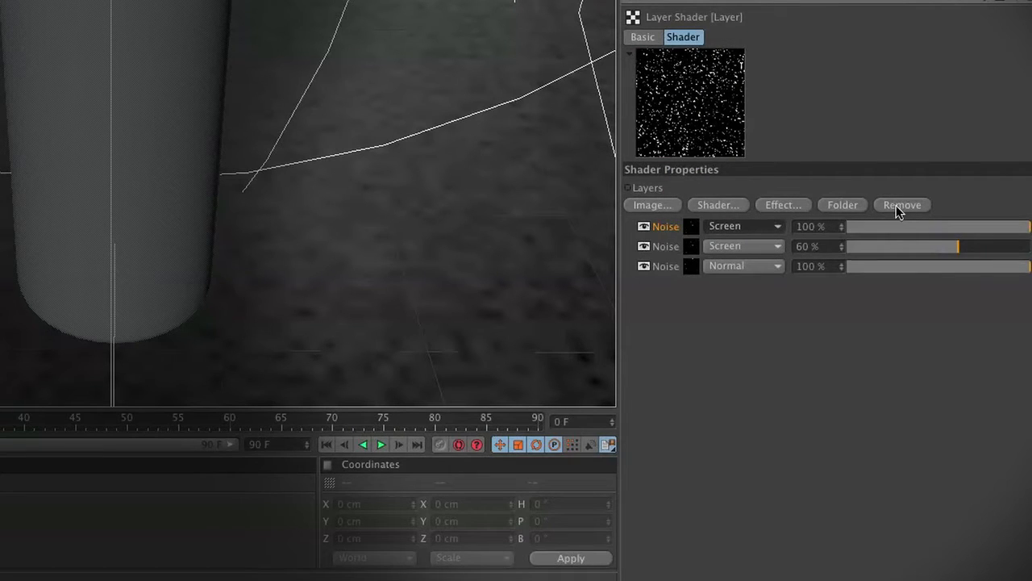
drag(918, 228, 923, 228)
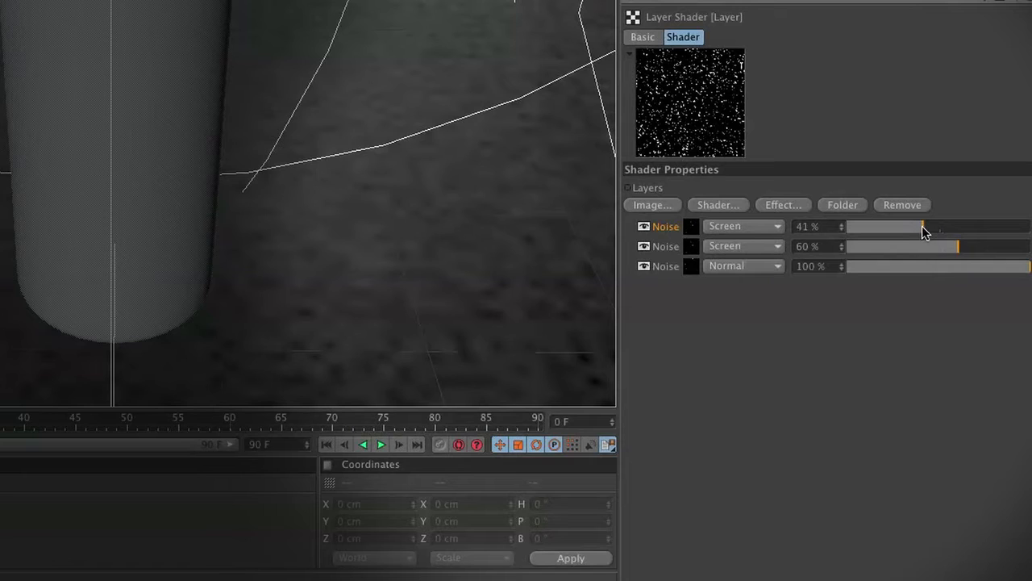
Set the topmost noise's seed to 667 and its global scale to 10%, and return to the Layer shader
click(691, 231)
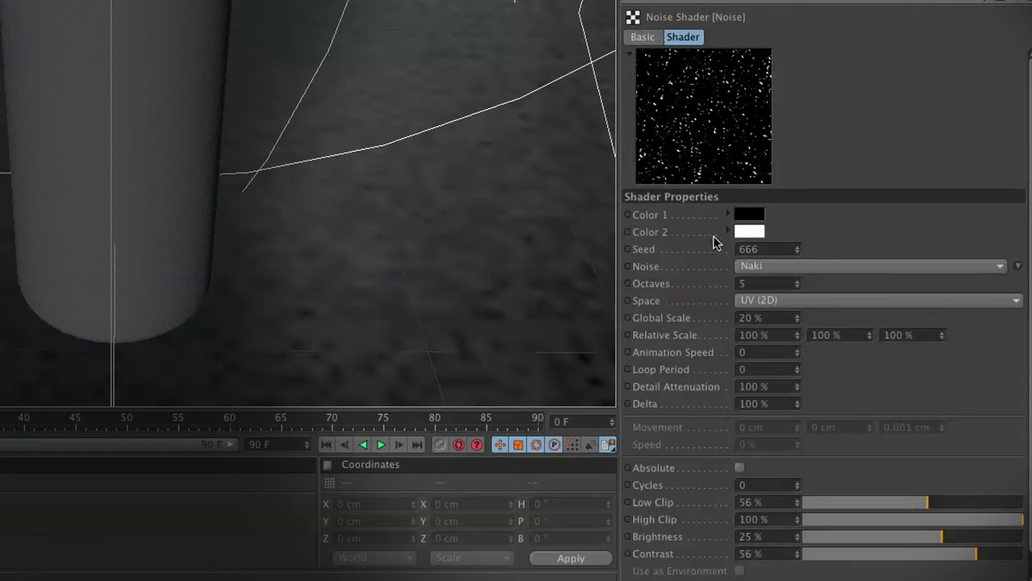
click(797, 246)
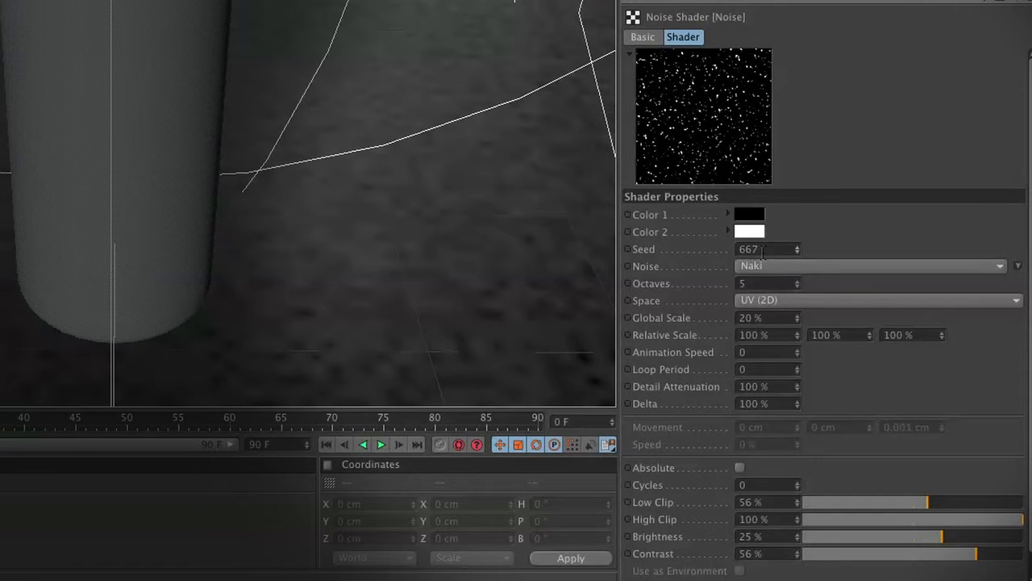
double_click(760, 320)
text(10)
key(Return)
click(914, 1)
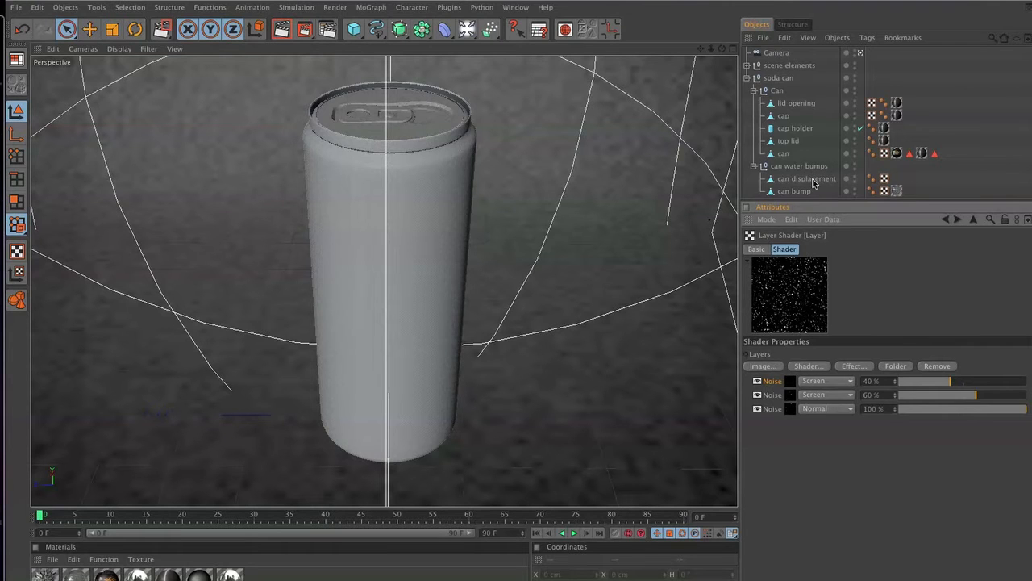
Center the axis of the can displacement object and scale the object up uniformly to about 203.6 cm in X
click(807, 178)
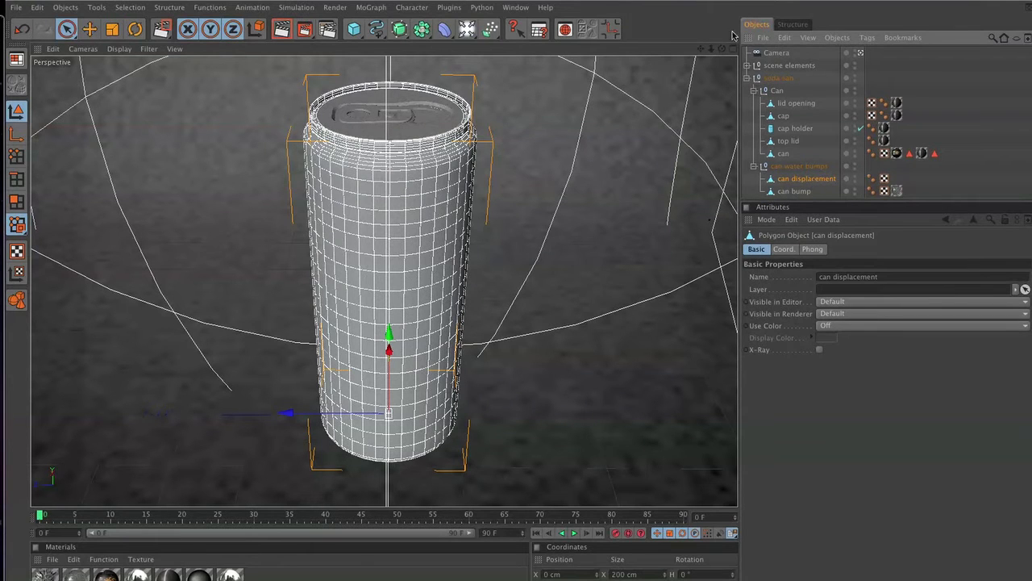
click(615, 32)
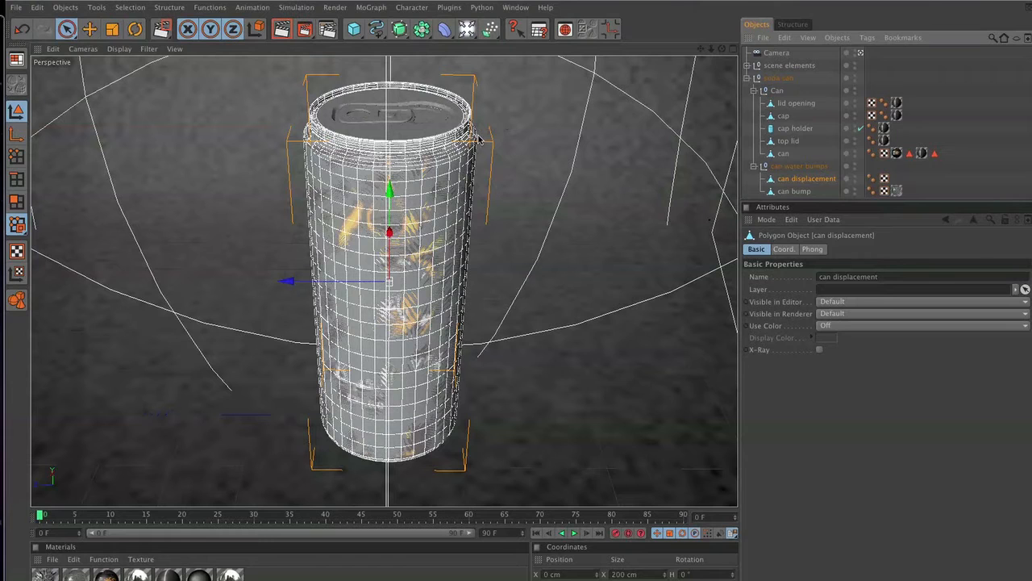
key(r)
key(t)
drag(395, 294, 401, 279)
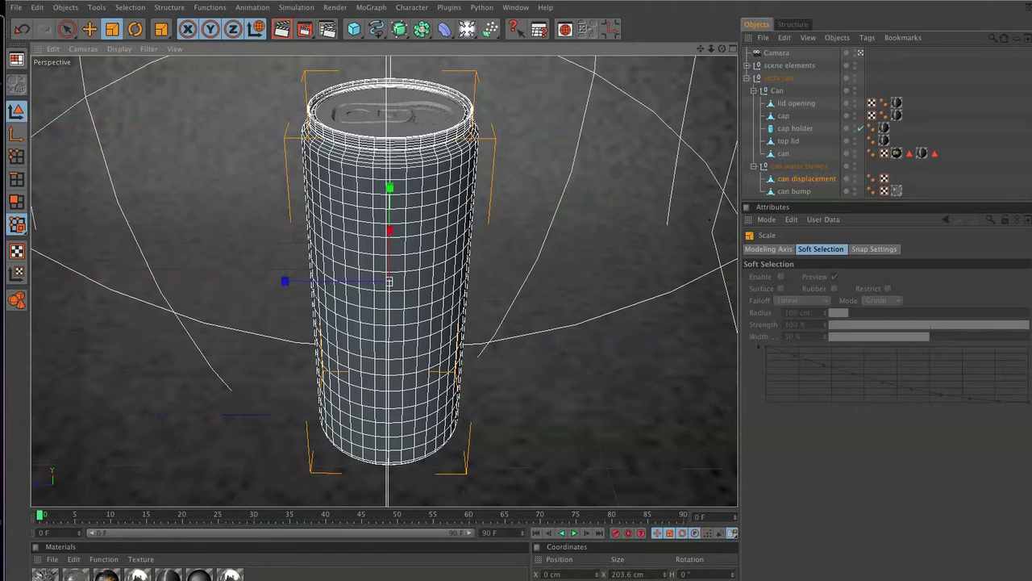
Rename the displacement material Mat.1 as "can displacement" and assign it to the can displacement object
click(46, 575)
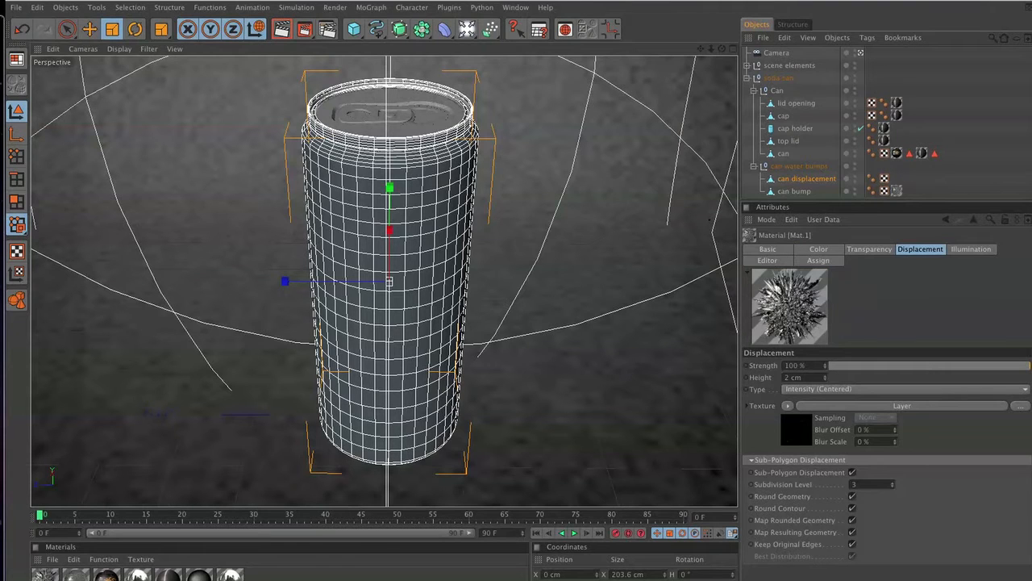
key(Return)
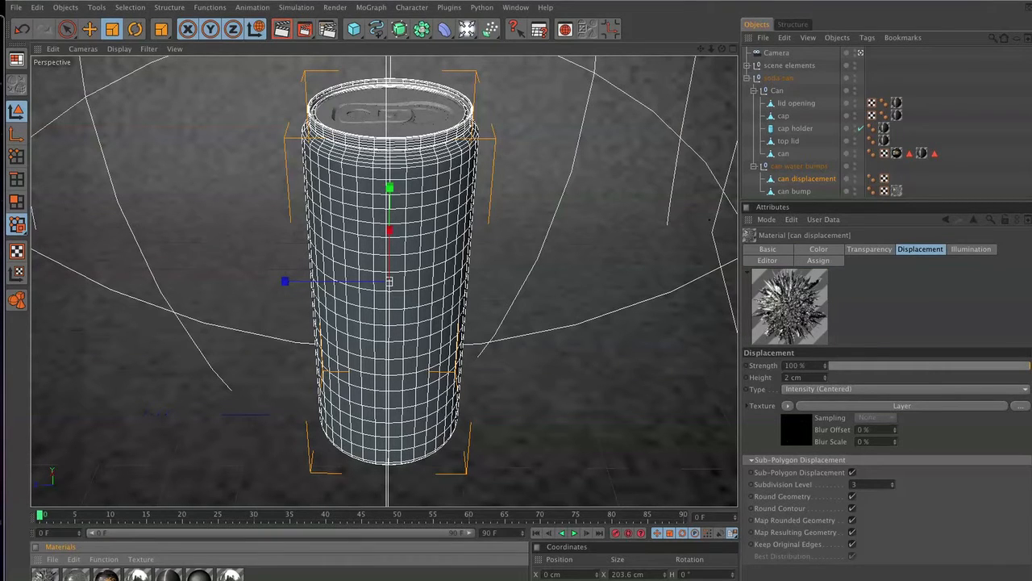
drag(46, 575, 331, 387)
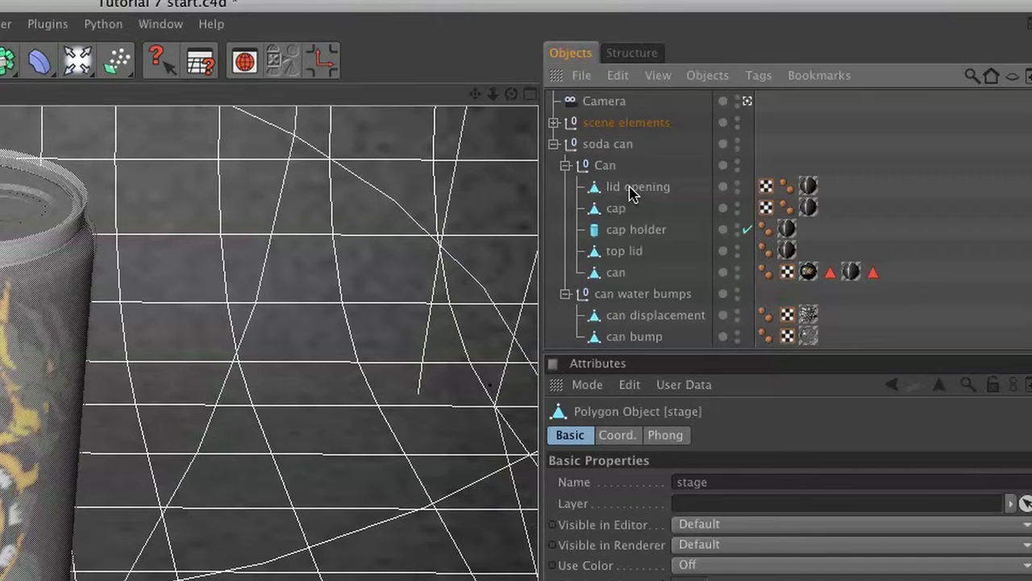
Duplicate the lid opening, cap and top lid objects by copying and pasting them together
click(630, 188)
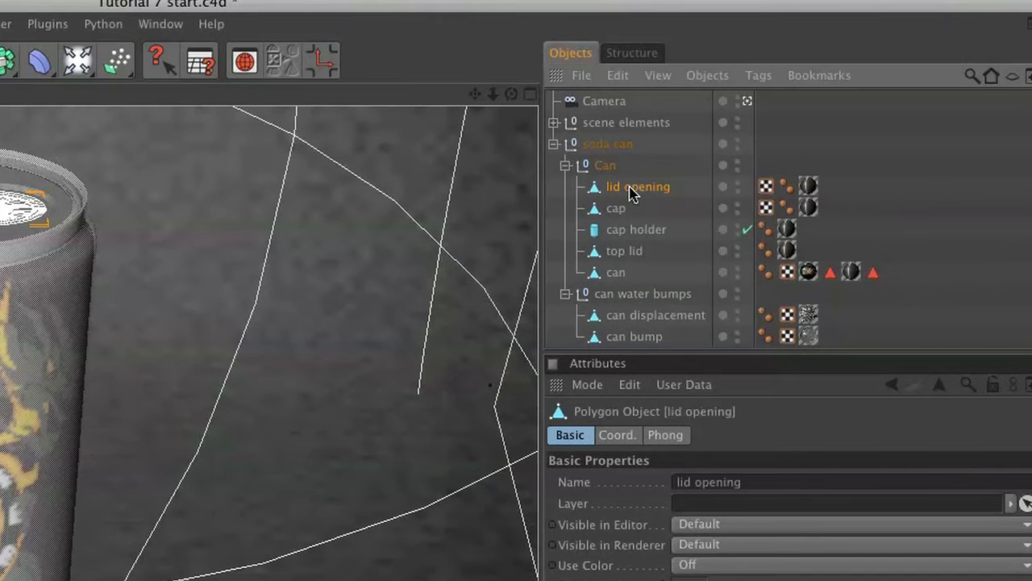
ctrl+click(618, 210)
ctrl+click(620, 252)
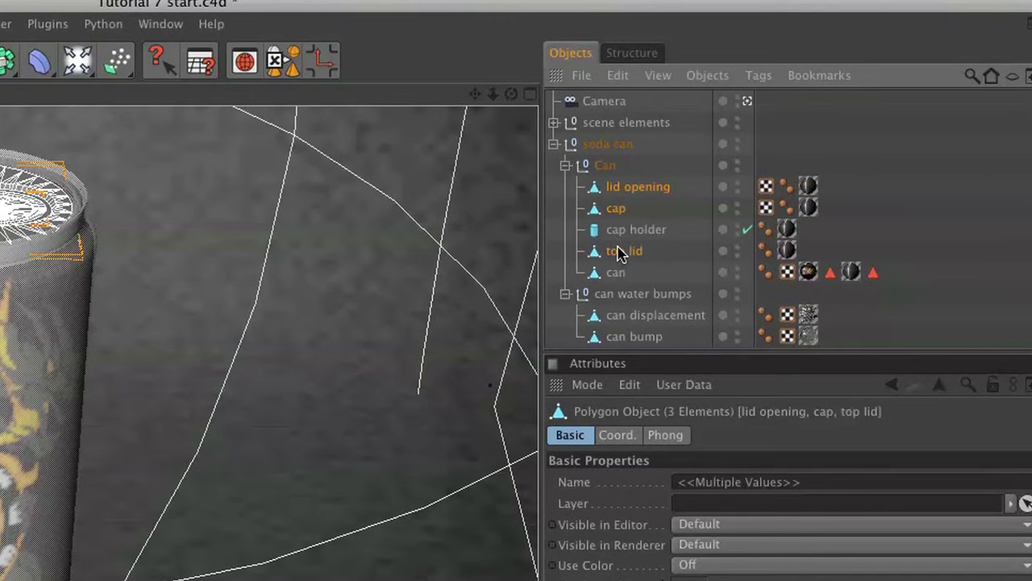
key(ctrl+v)
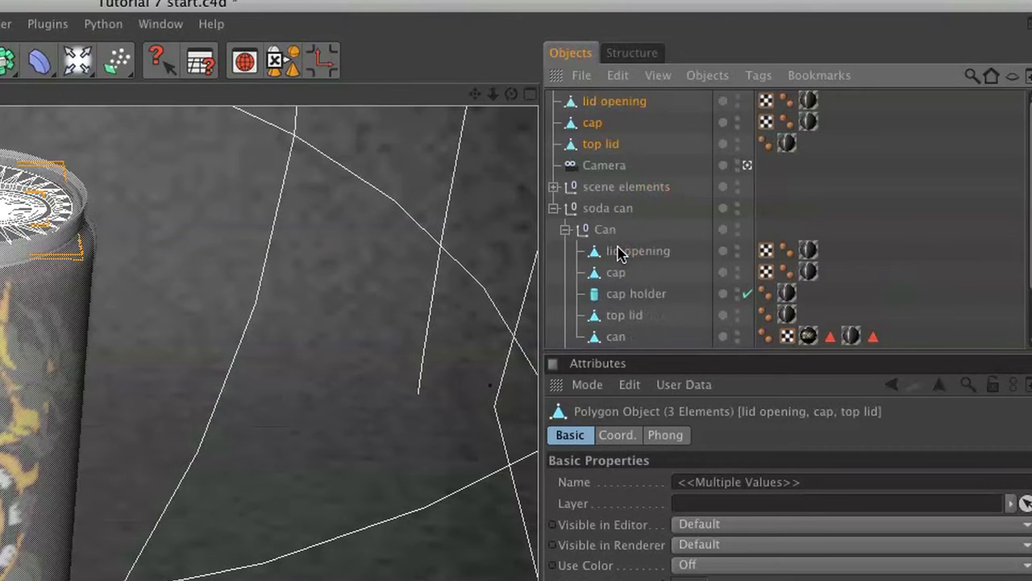
Move the duplicated lid opening, cap and top lid into the can water bumps group and delete the copies' material tags
drag(603, 153, 624, 316)
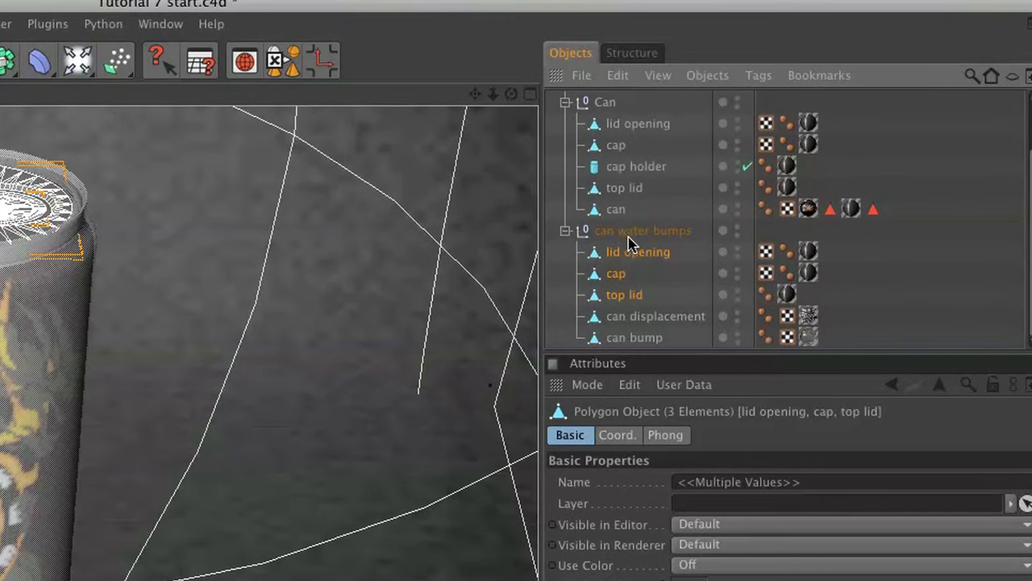
click(868, 260)
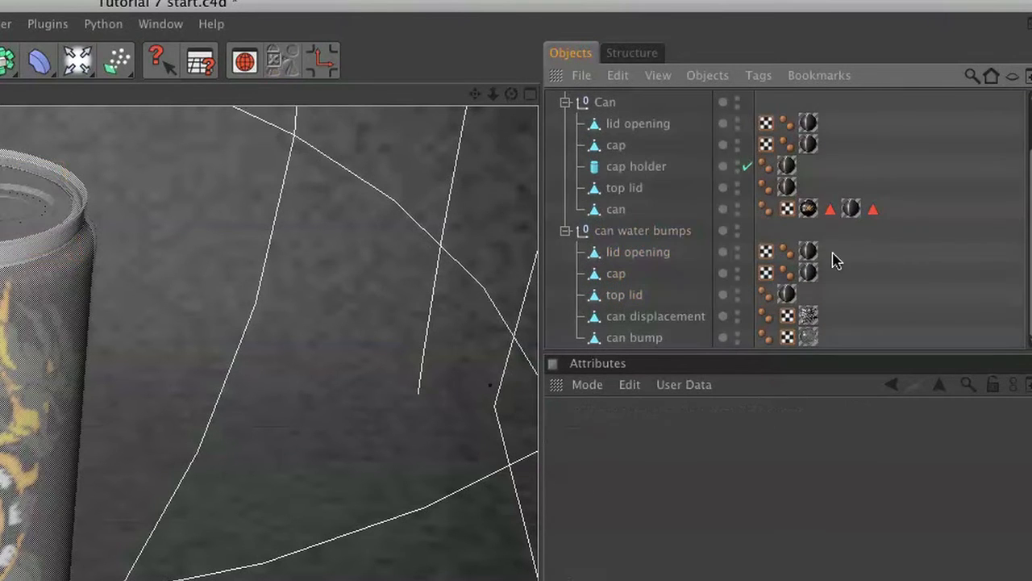
click(808, 252)
shift+click(809, 272)
key(Delete)
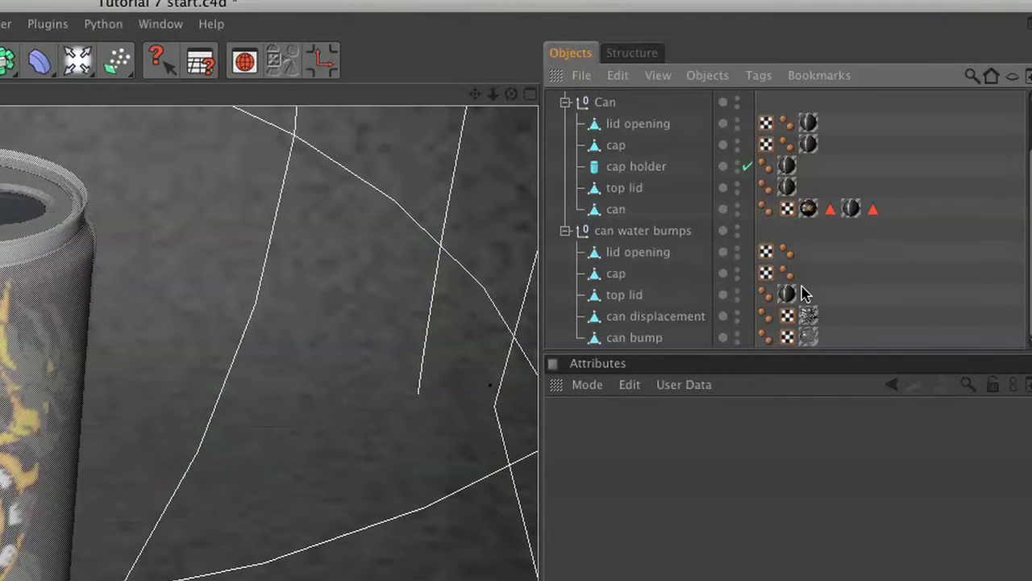
click(781, 292)
key(Delete)
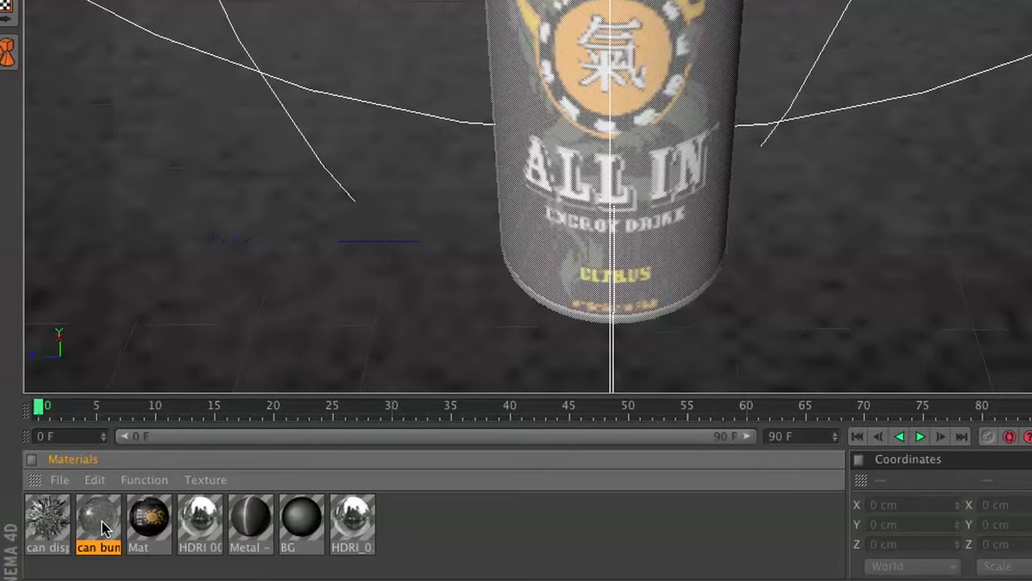
Duplicate the can bump material and rename the copy "can top"
key(ctrl+c)
key(ctrl+v)
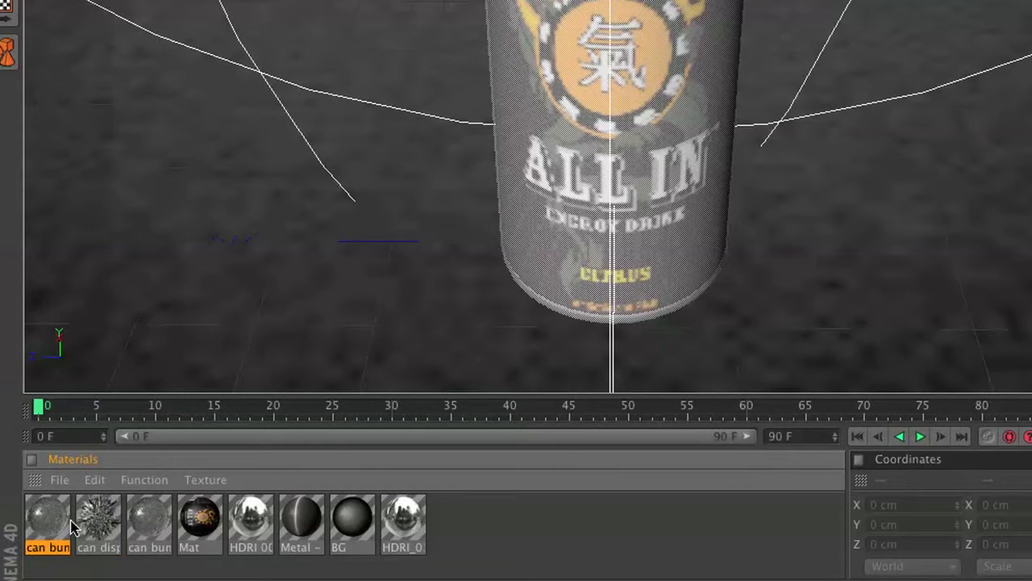
double_click(49, 547)
key(Return)
double_click(58, 548)
text(can top)
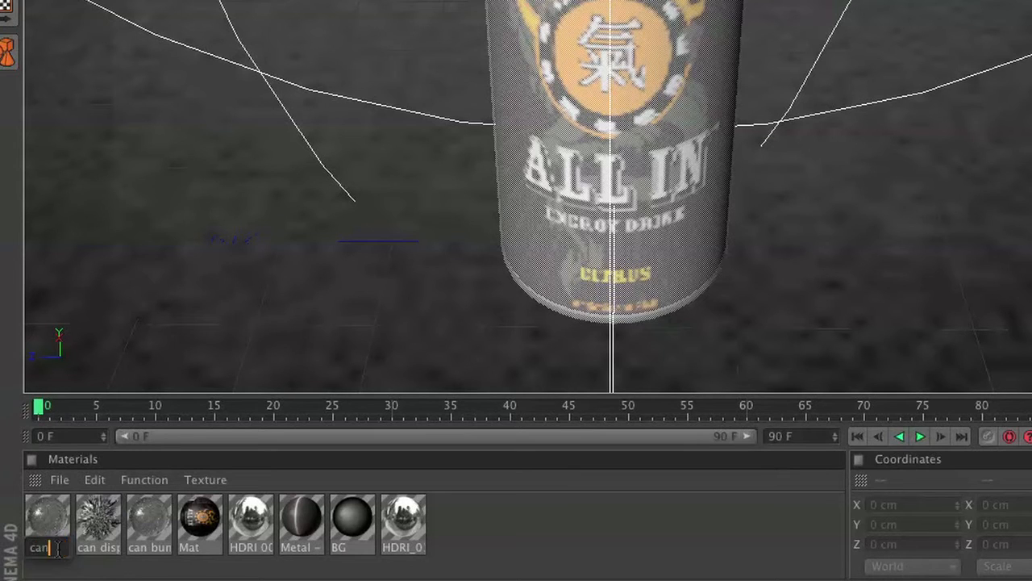
key(Return)
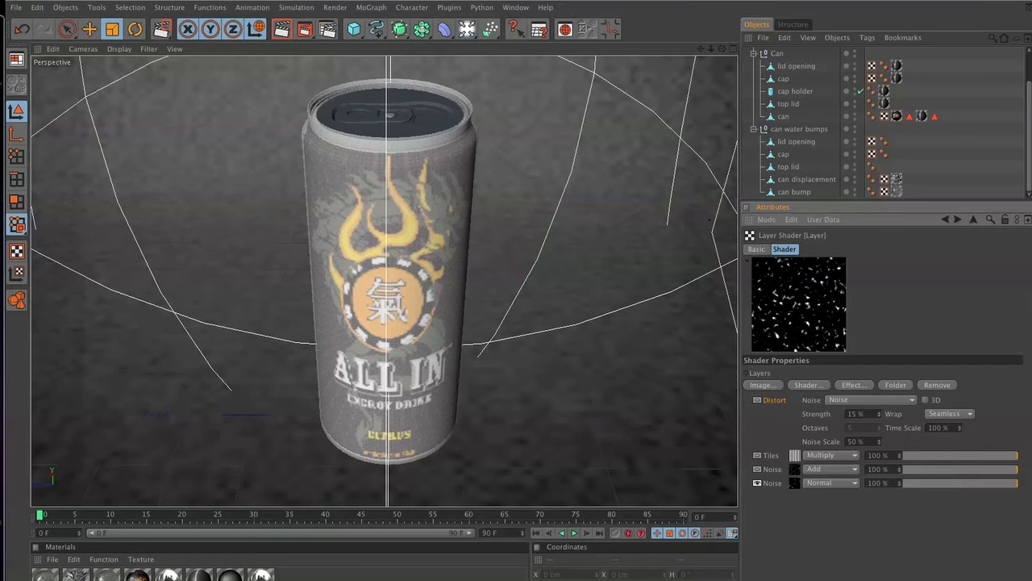
Assign the can top material to the lid opening, cap and top lid in the can water bumps group
drag(734, 172, 793, 143)
drag(55, 578, 785, 155)
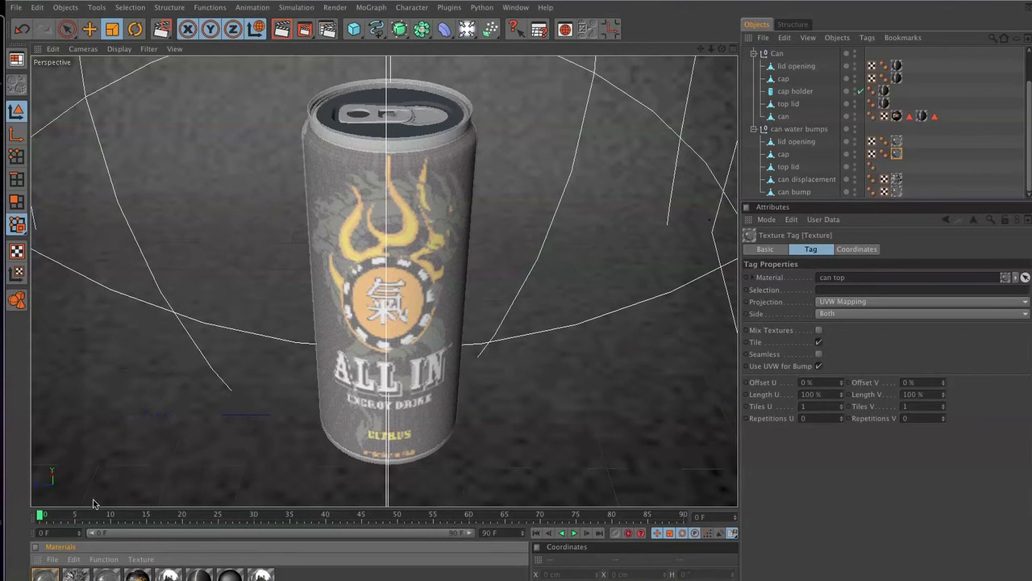
drag(48, 574, 790, 168)
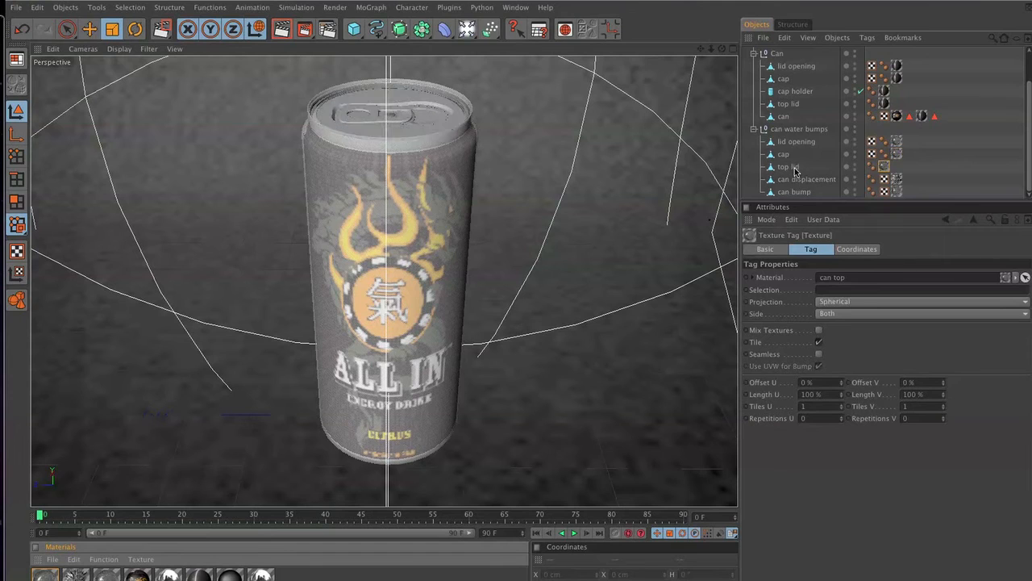
Move the lid opening, cap and top lid of the can water bumps group together very slightly upward along Y
click(789, 168)
shift+click(793, 142)
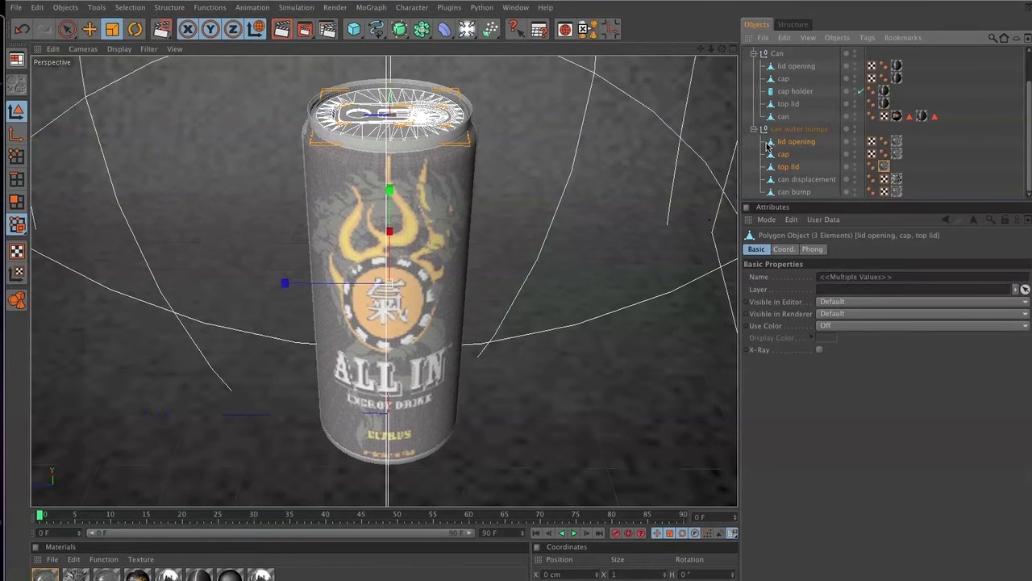
key(e)
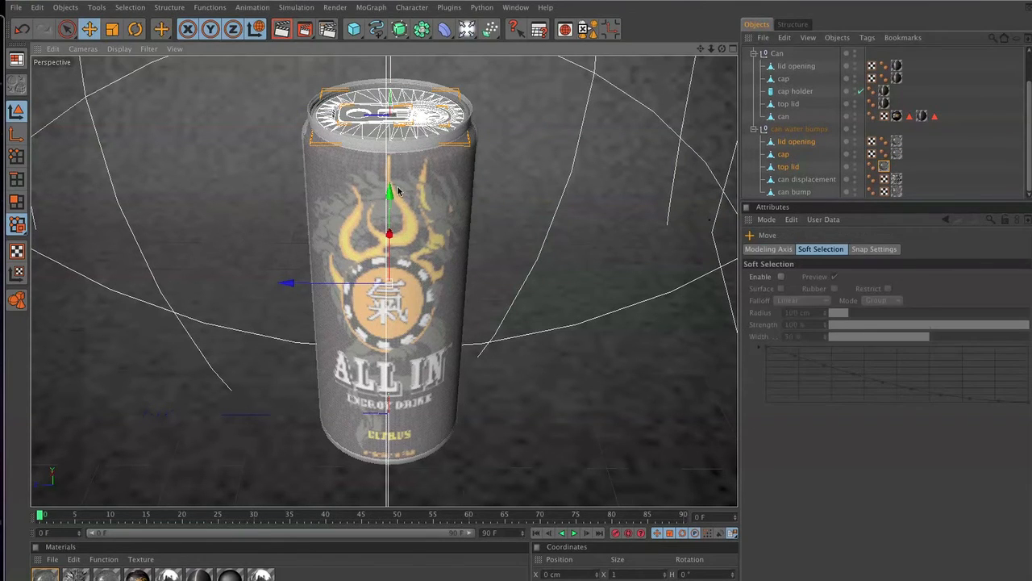
drag(825, 142, 790, 169)
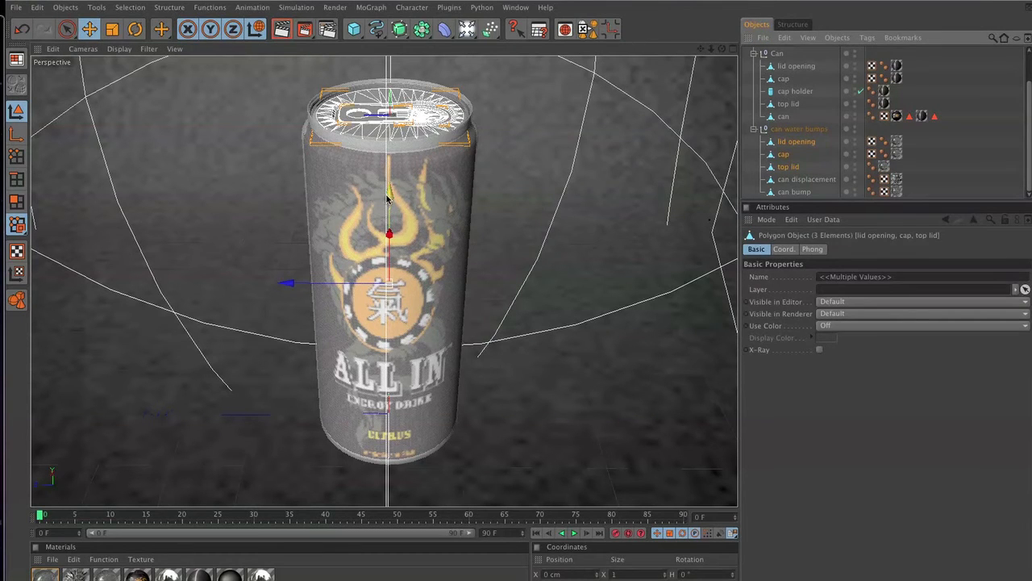
drag(390, 194, 390, 192)
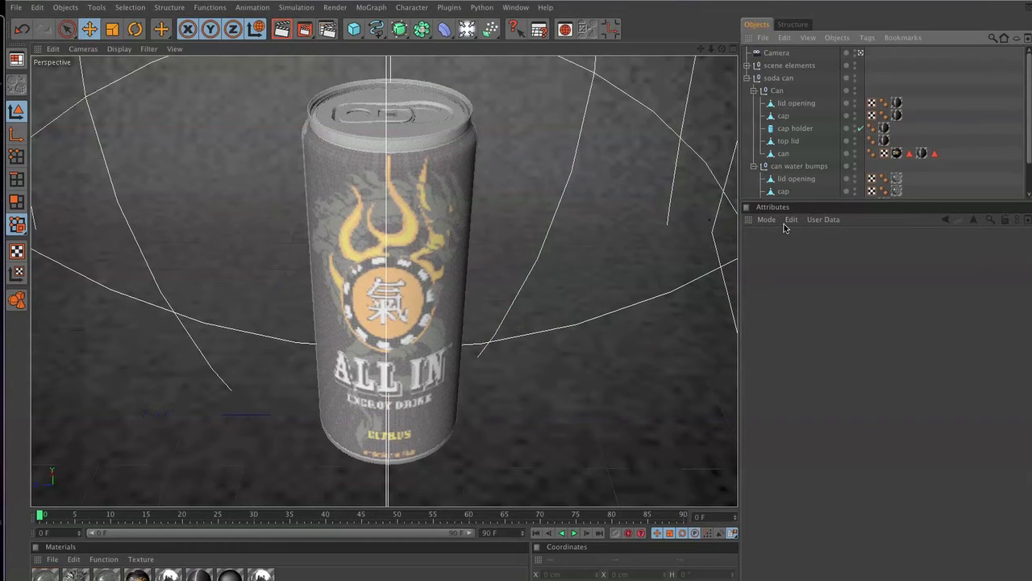
Enable Light.2, Light.1 and Light in the scene elements group
click(748, 65)
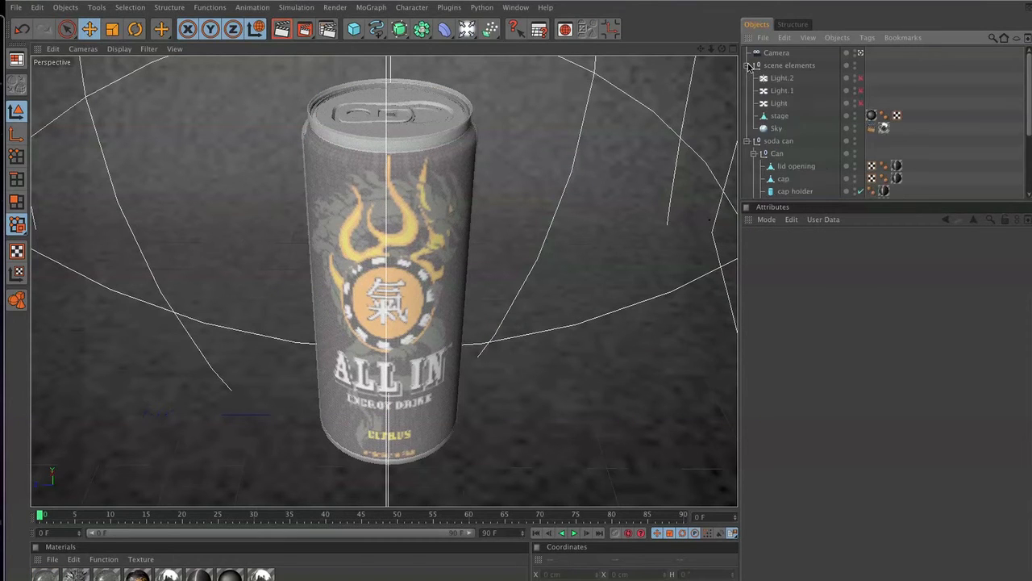
click(860, 78)
click(860, 91)
click(861, 103)
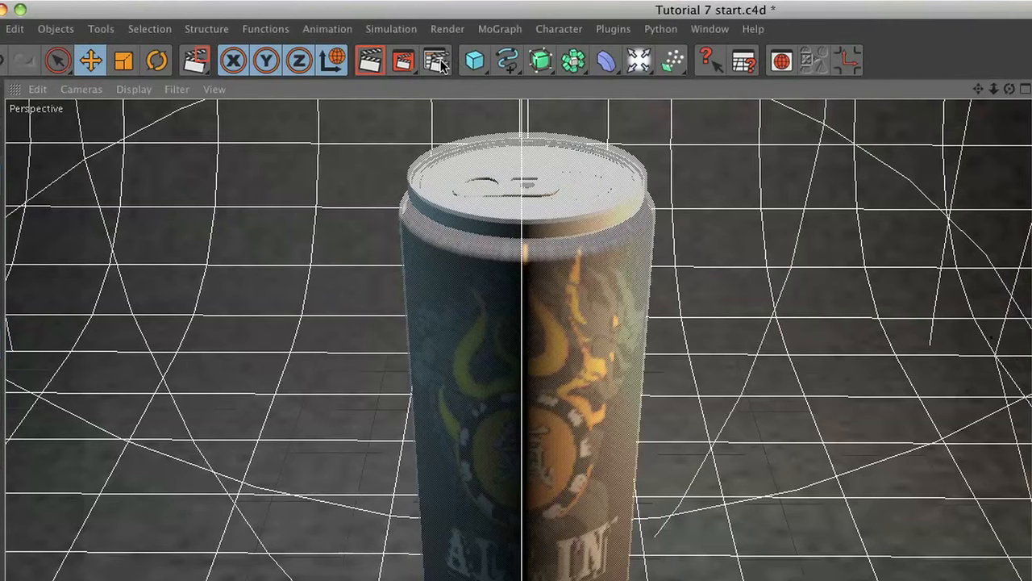
Add the Ambient Occlusion effect to the render settings and set anti-aliasing to Best
click(328, 29)
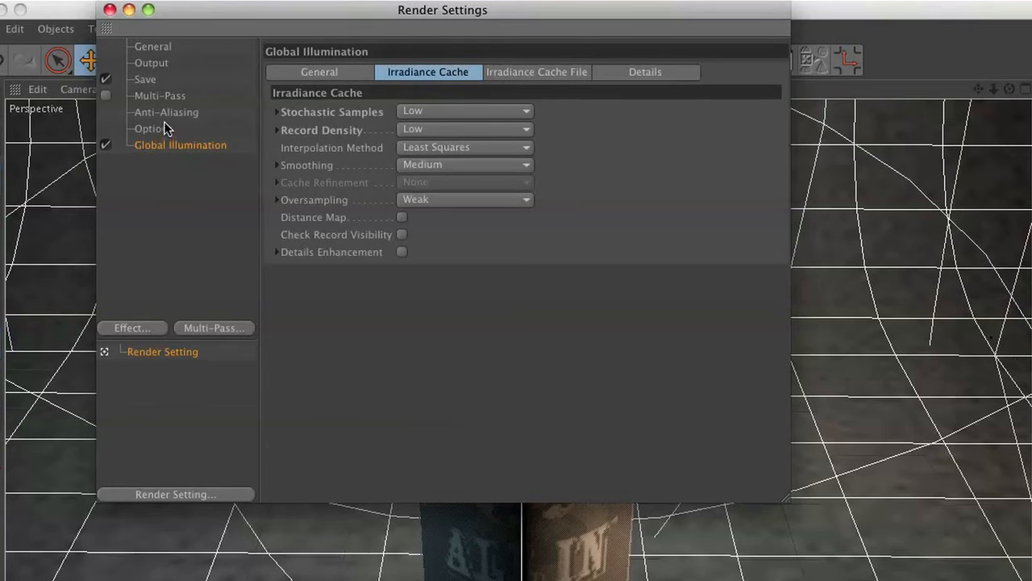
click(135, 326)
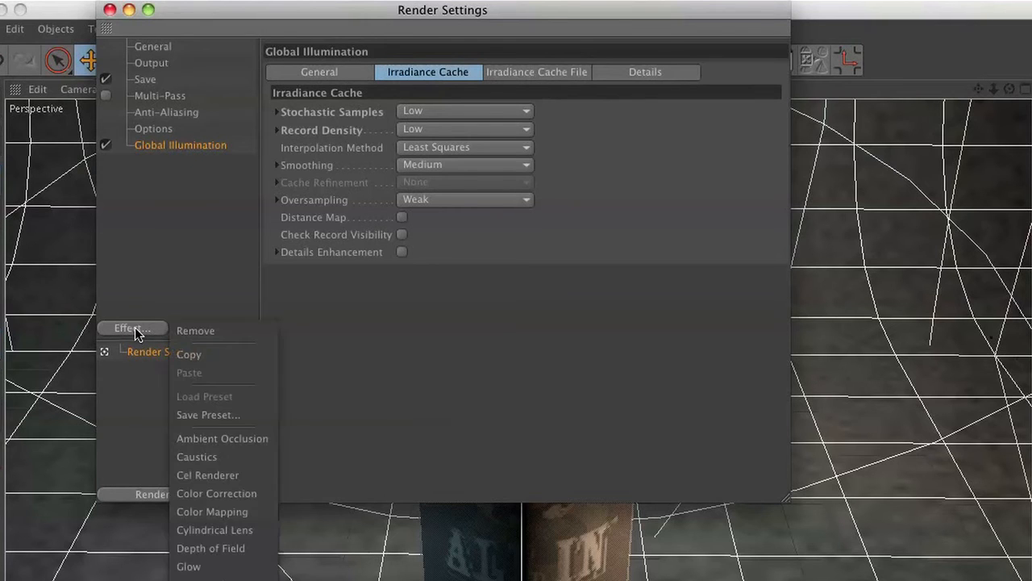
click(195, 438)
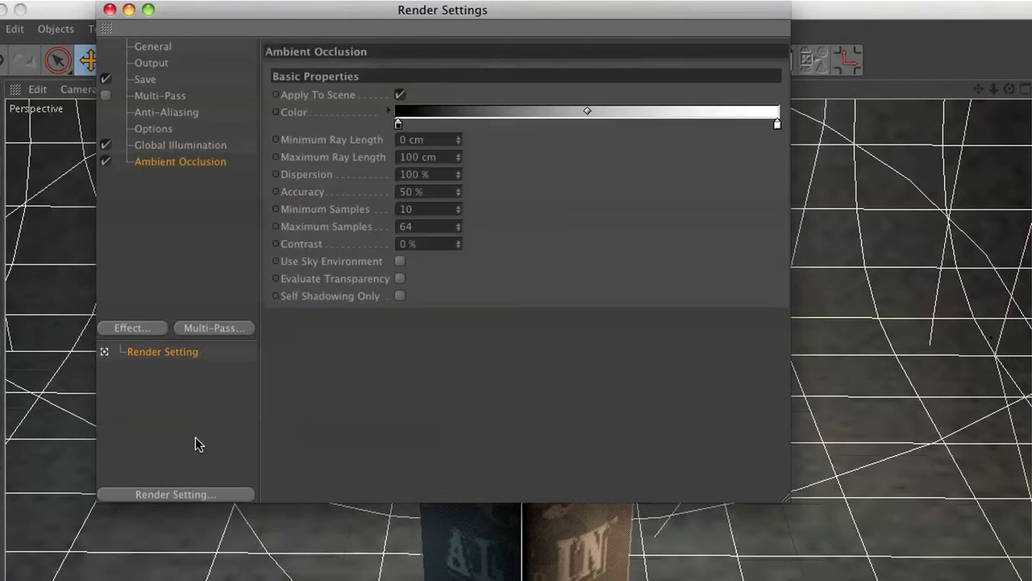
click(153, 112)
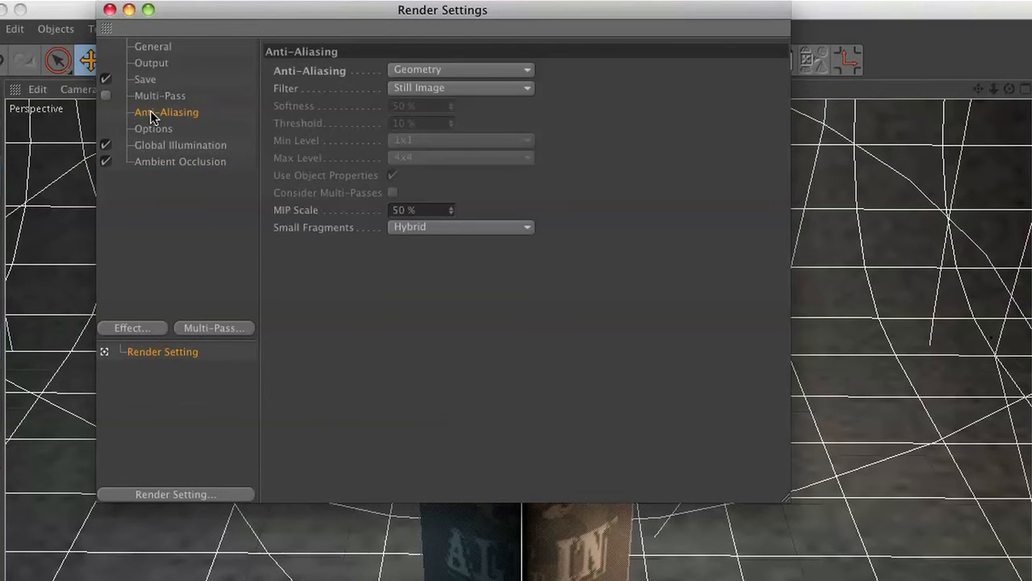
click(408, 71)
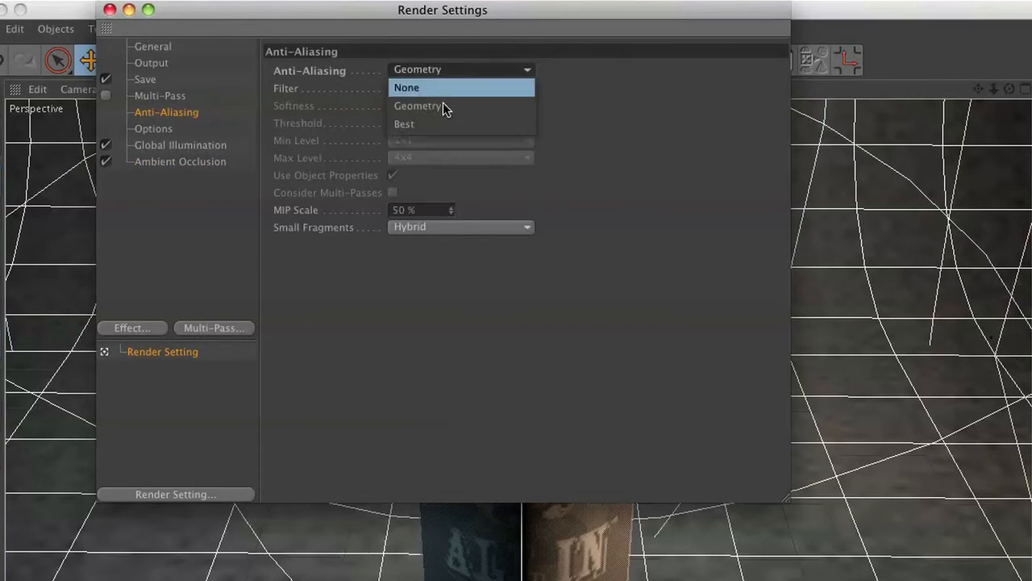
click(437, 126)
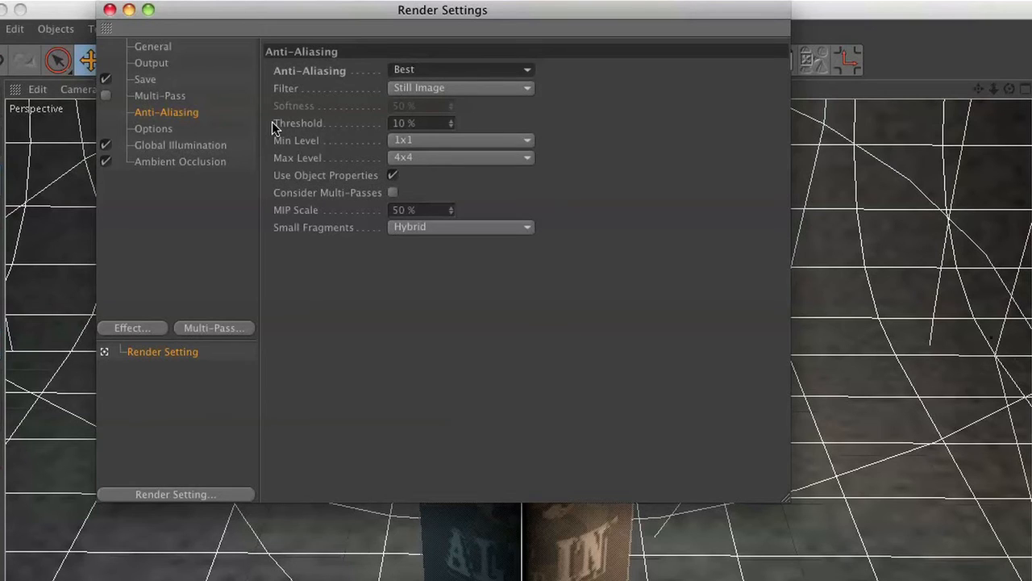